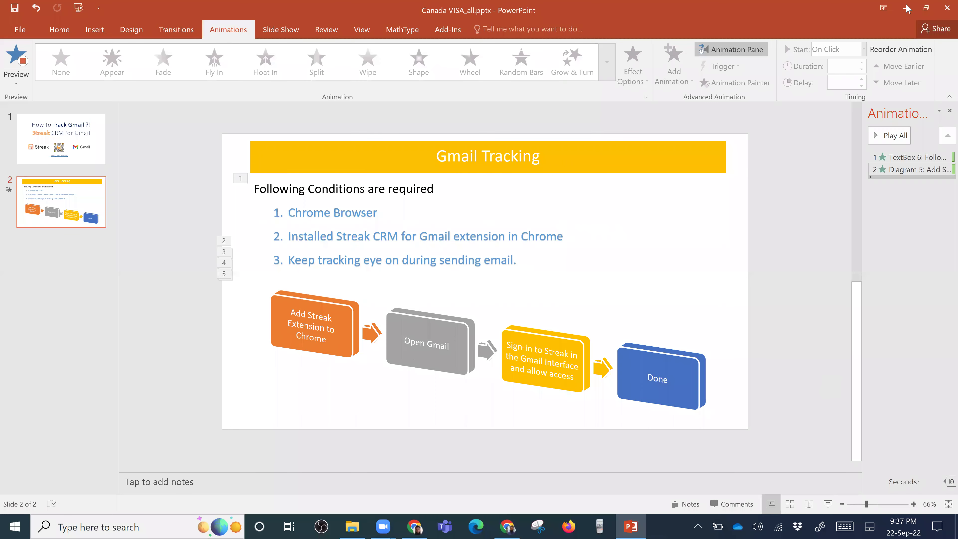
Step: Switch to the Chrome browser and open its Settings page
key("alt+Tab")
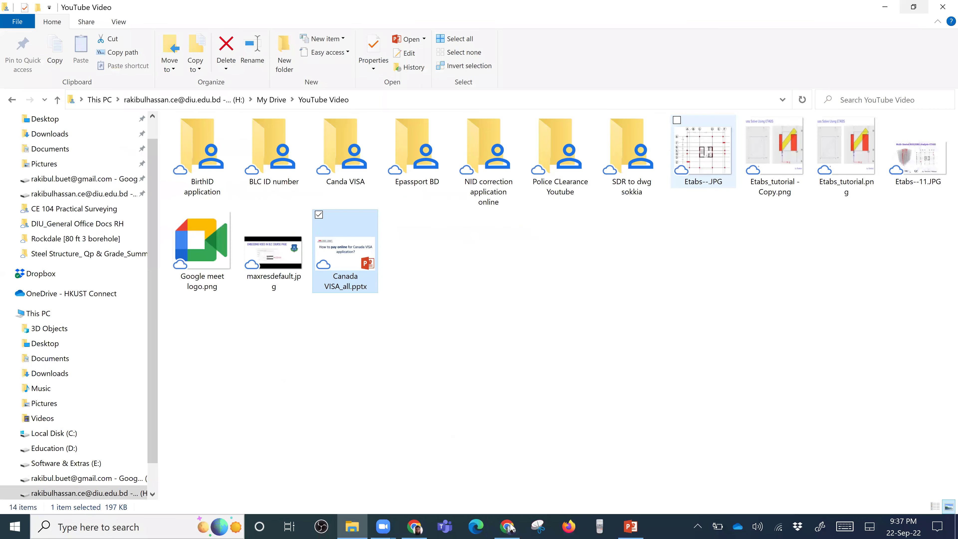
key("alt+Tab")
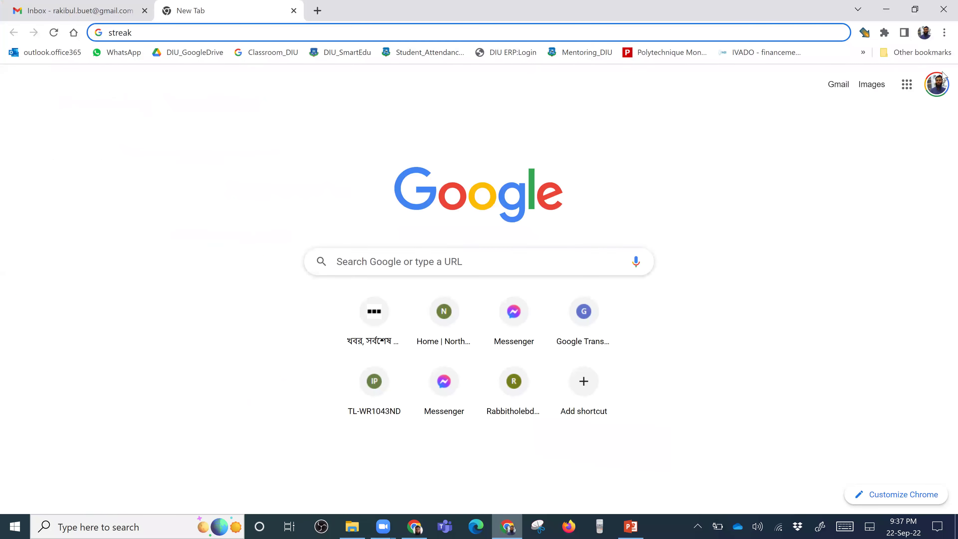
left_click(944, 33)
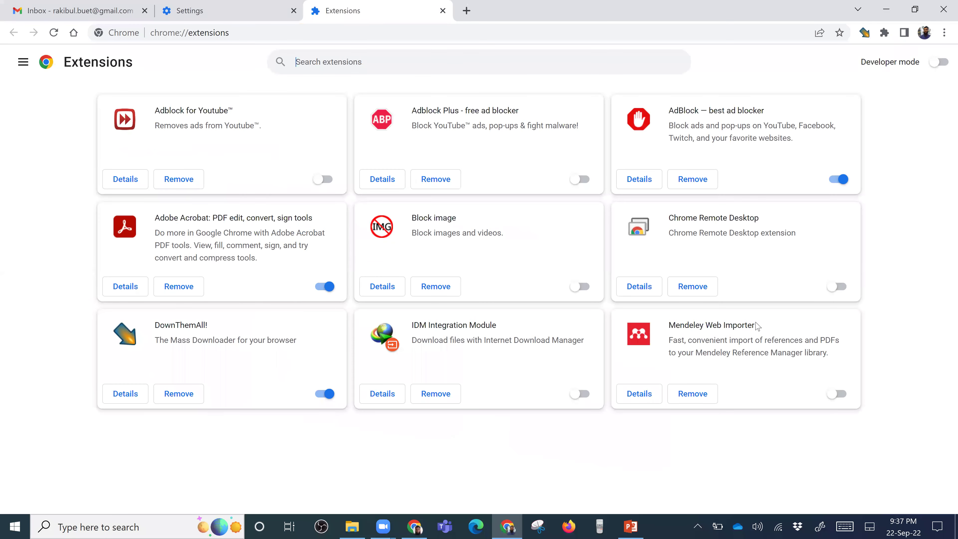
left_click(283, 6)
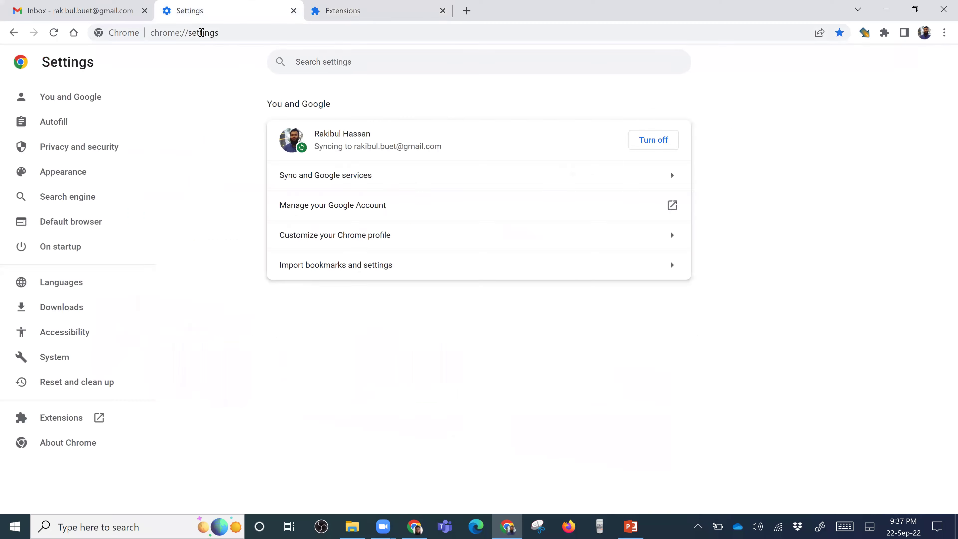
Step: Search Google for 'streak for gmail chorme' from the address bar
left_click(227, 32)
type("s")
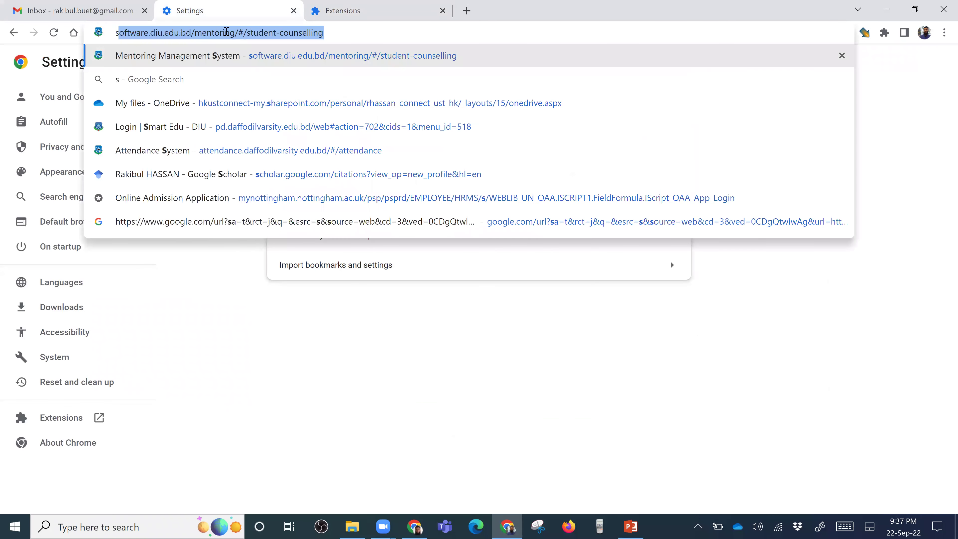
type("treak fr")
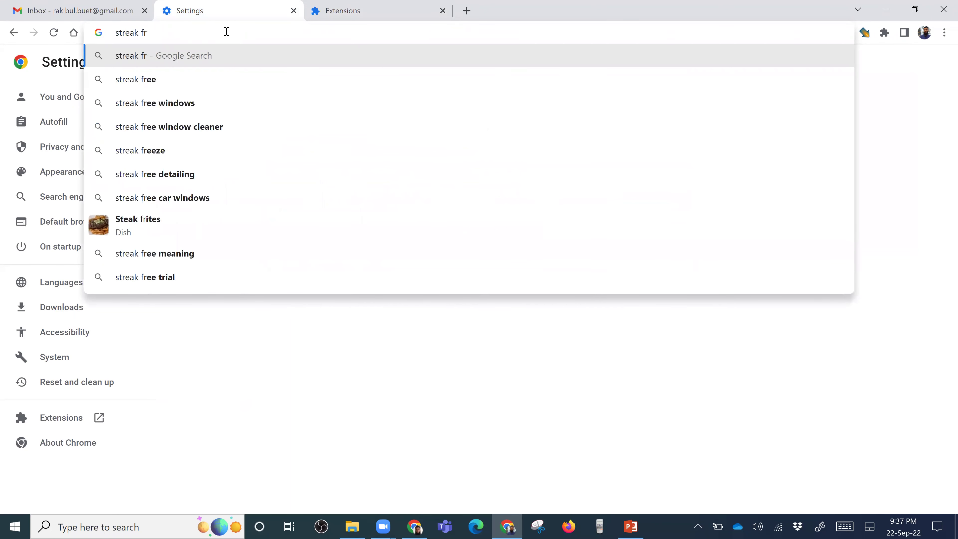
key("BackSpace")
type("or gma")
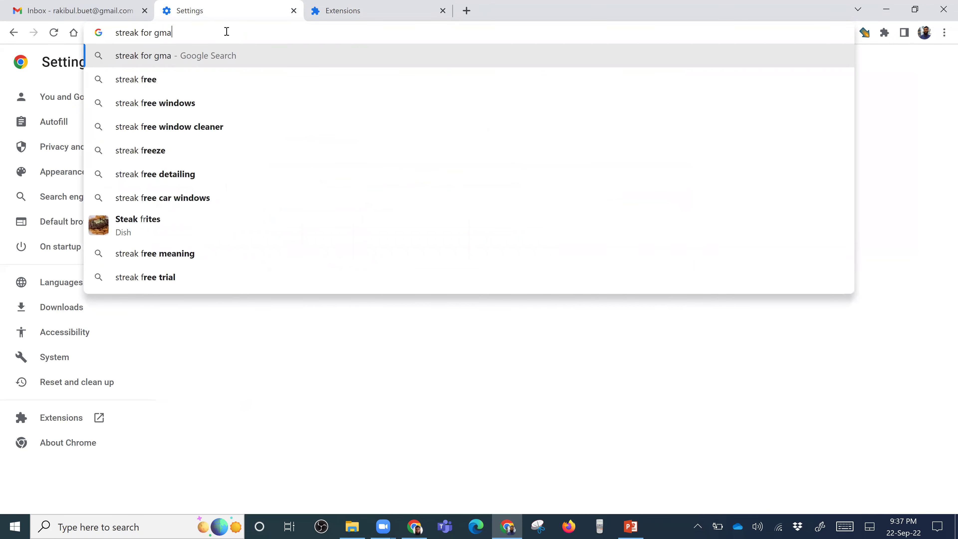
type("il chorme")
key("Return")
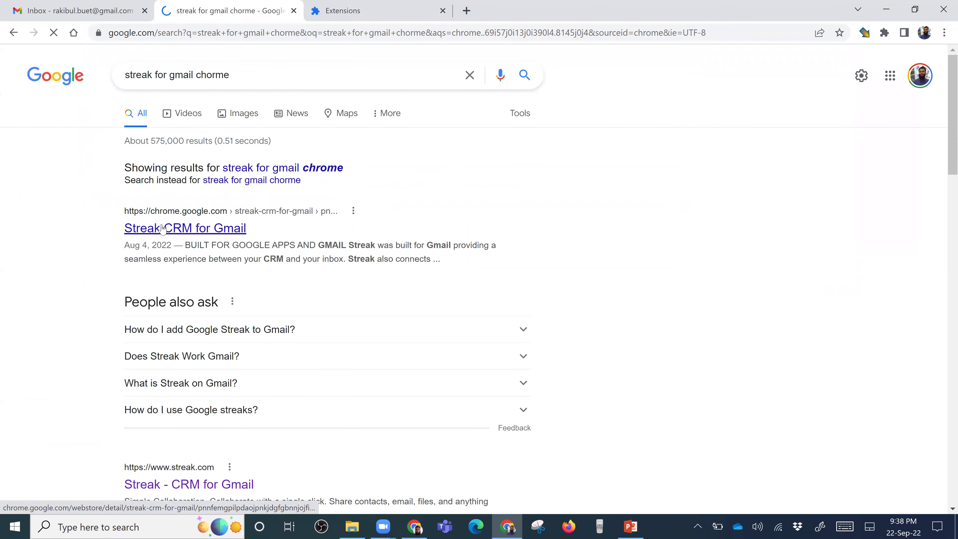
Step: Open the Streak CRM for Gmail Web Store page and add the extension to Chrome
left_click(203, 229)
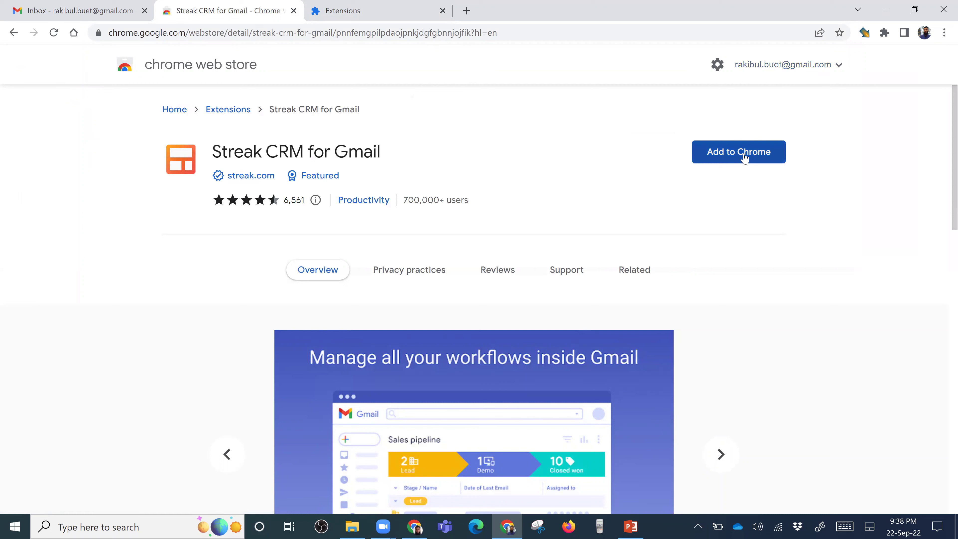
left_click(803, 66)
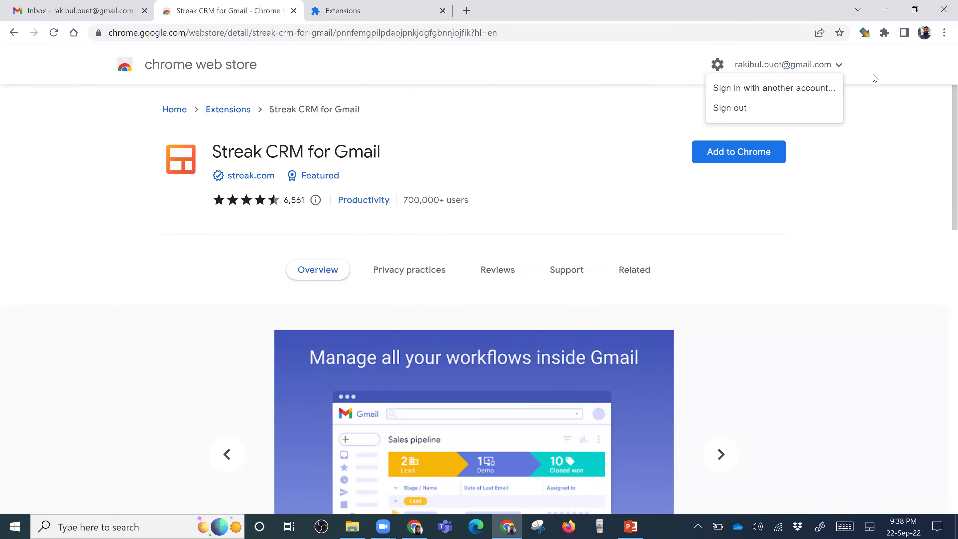
left_click(722, 159)
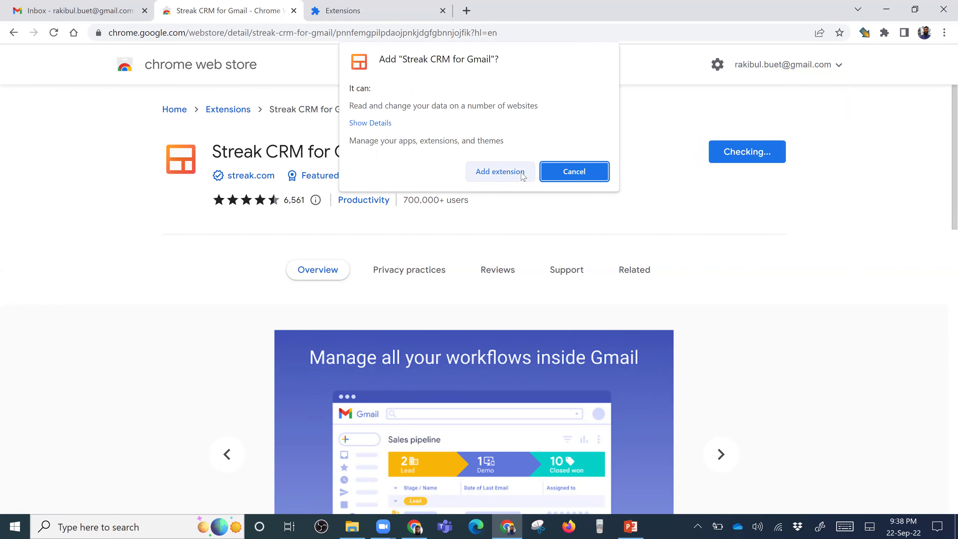
left_click(515, 178)
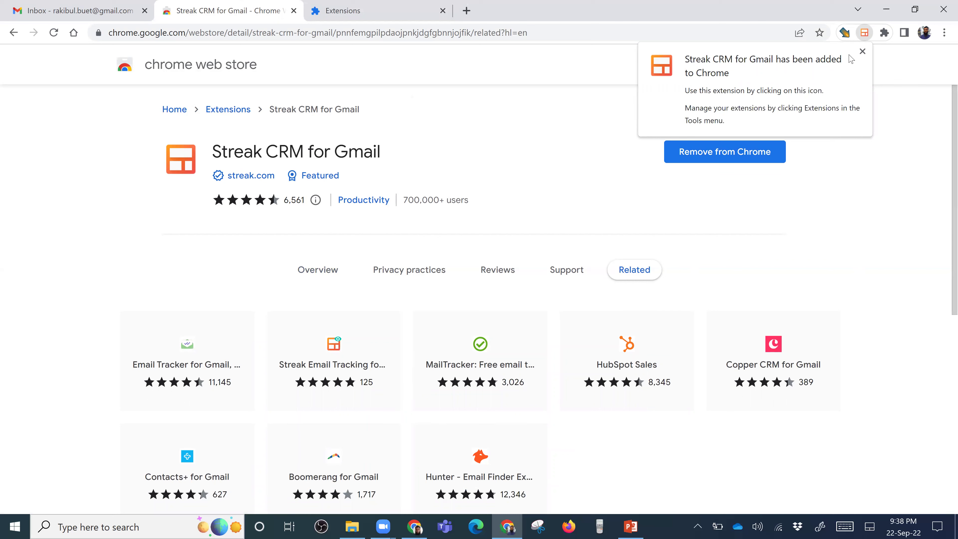
left_click(863, 51)
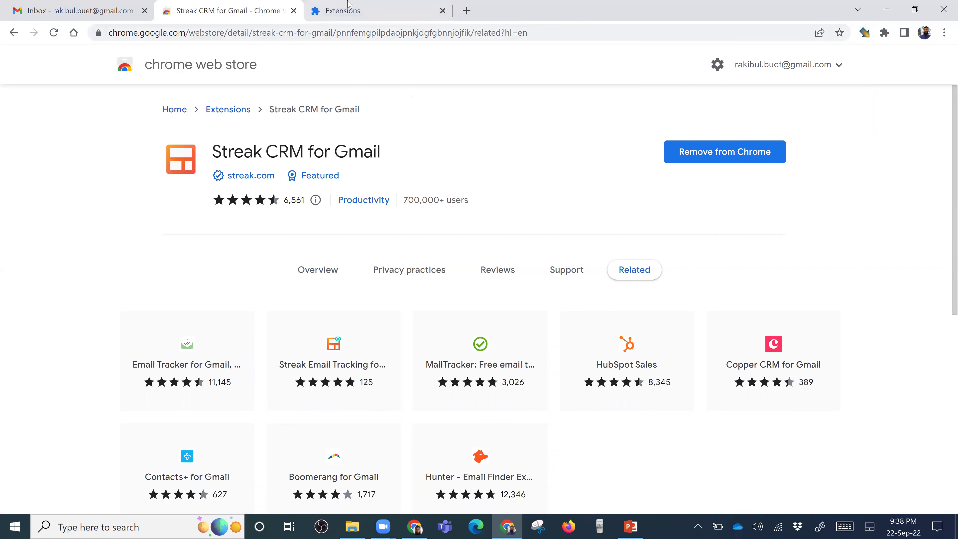
Step: Confirm Streak CRM for Gmail is enabled in the extensions list, then go back to its store page
left_click(351, 10)
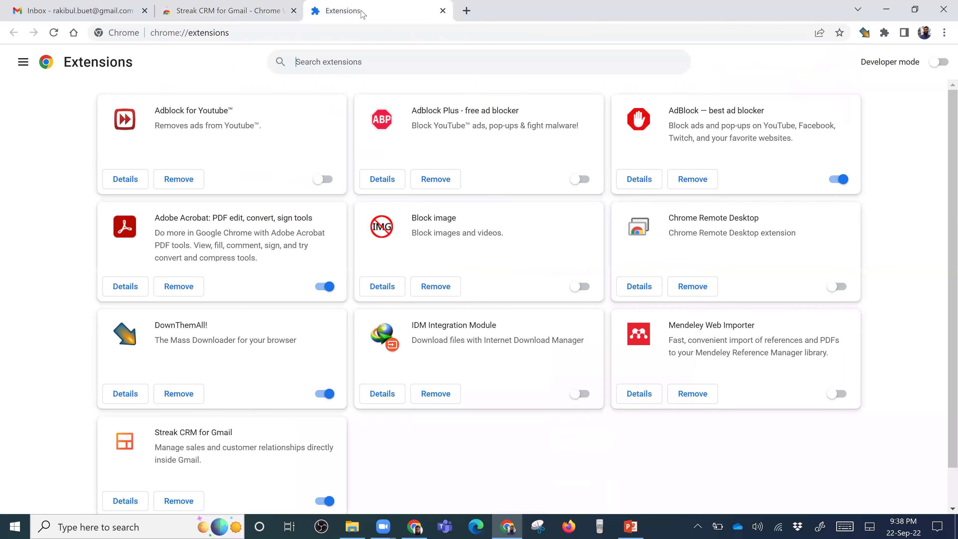
left_click(271, 6)
scroll(823, 71, "down", 1)
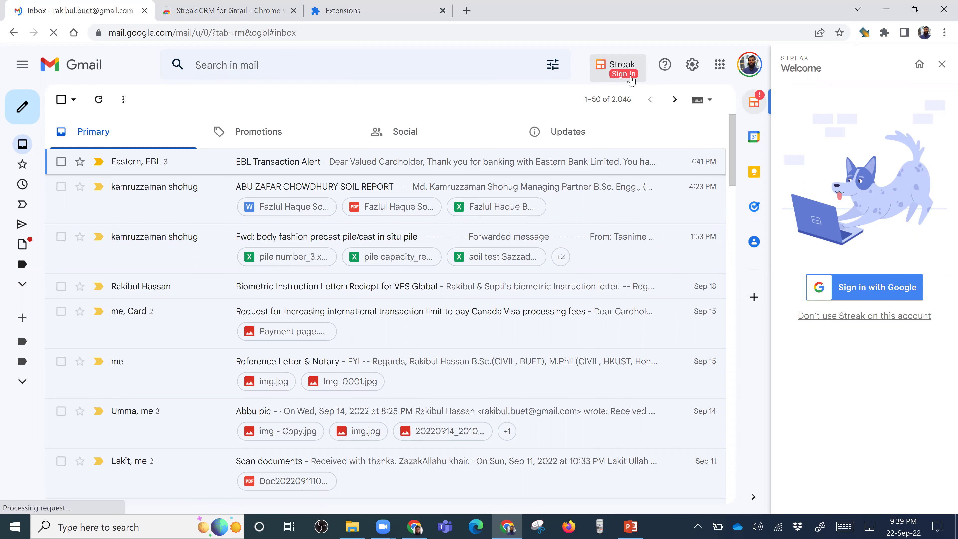
Step: Sign in to Streak with the Google account and allow the requested access
left_click(879, 295)
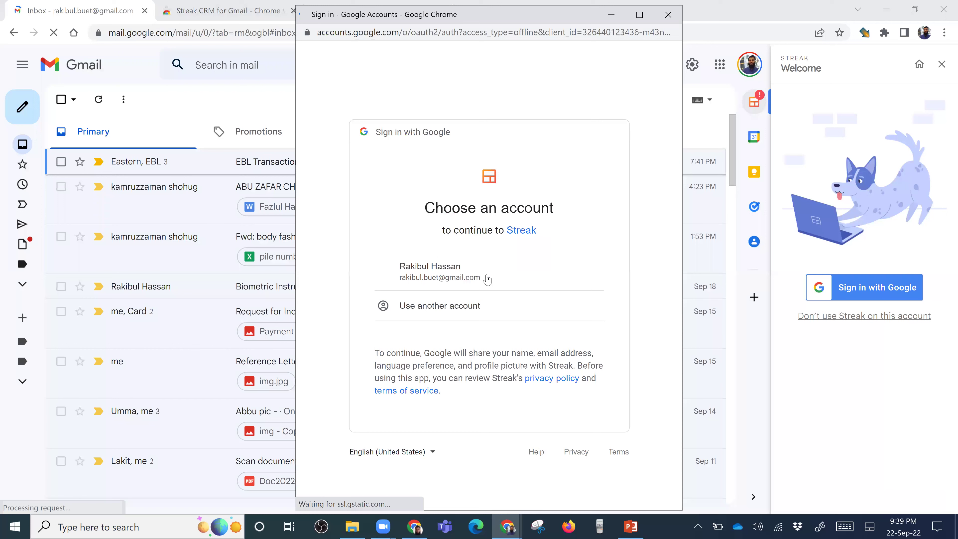
left_click(468, 280)
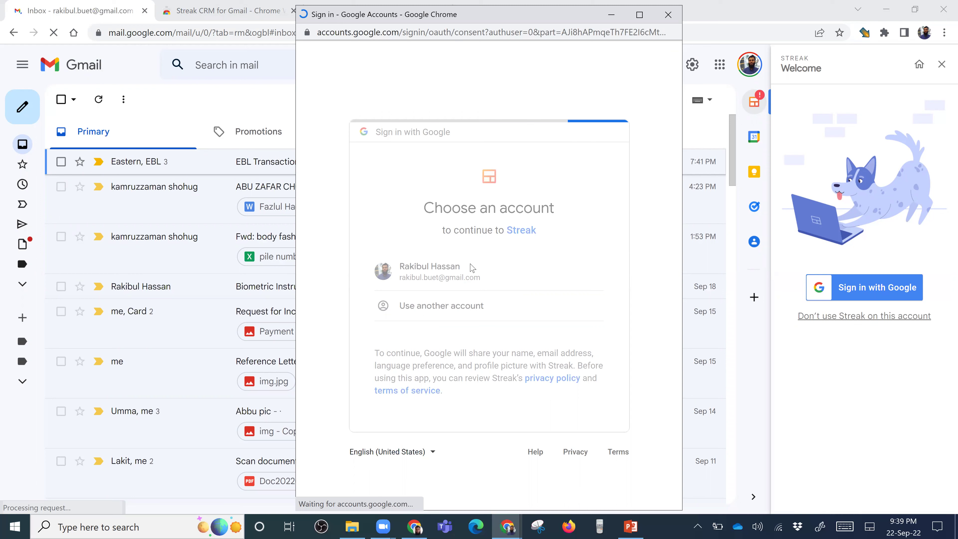
scroll(507, 286, "down", 3)
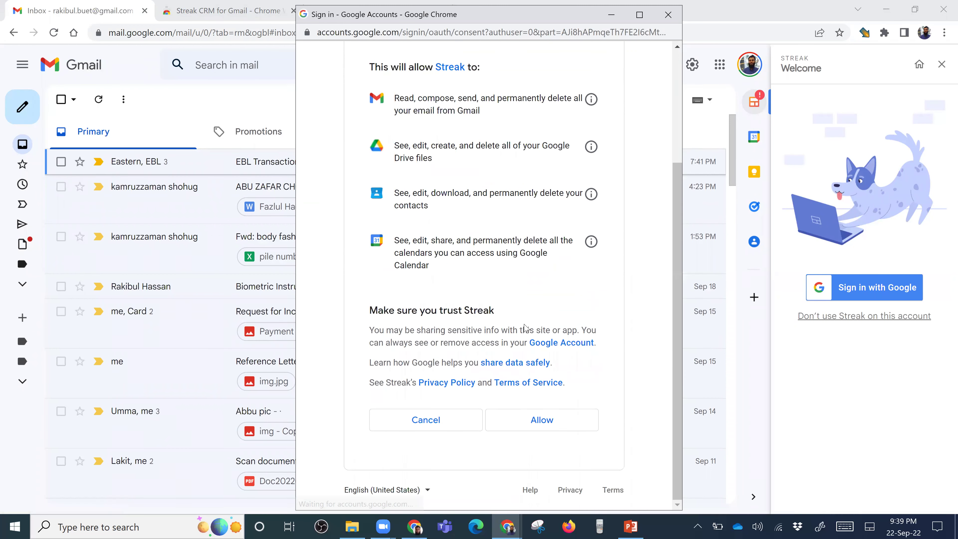
scroll(514, 251, "up", 3)
scroll(512, 252, "down", 3)
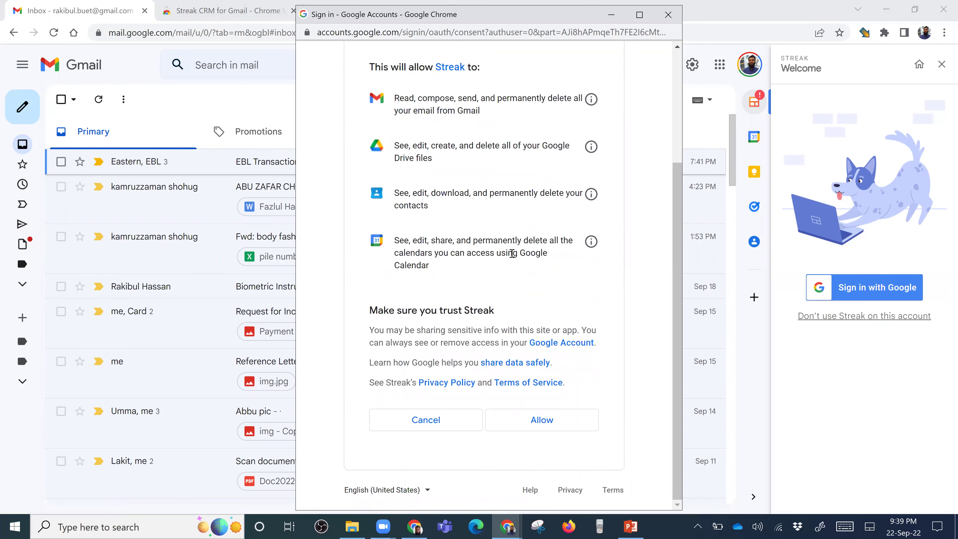
scroll(423, 140, "up", 3)
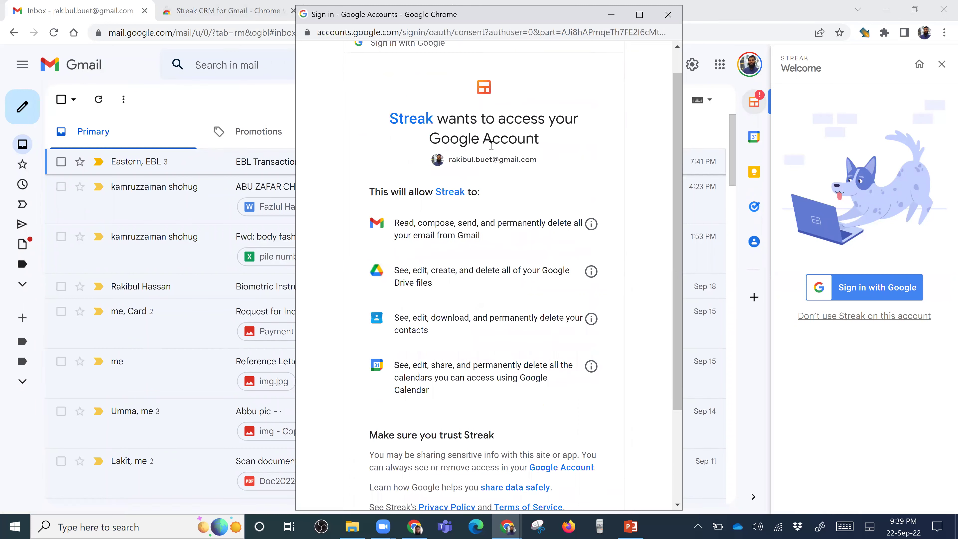
scroll(523, 325, "down", 3)
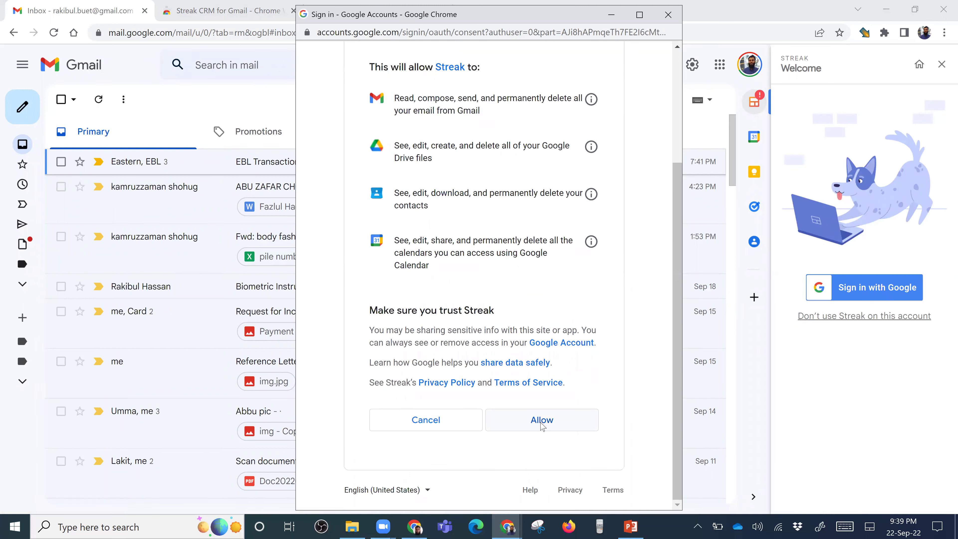
left_click(542, 419)
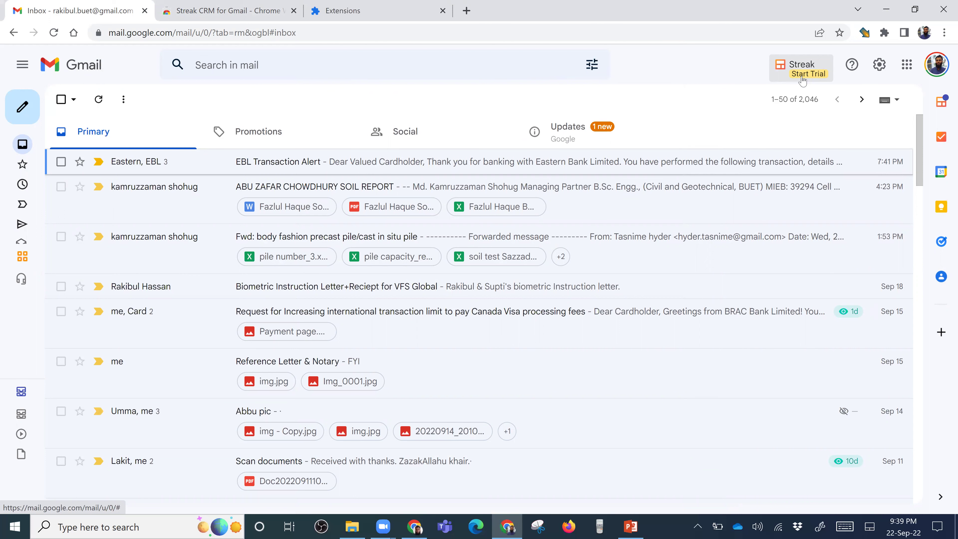
Step: Start a new email and pick the contact from the recipient suggestions
left_click(575, 143)
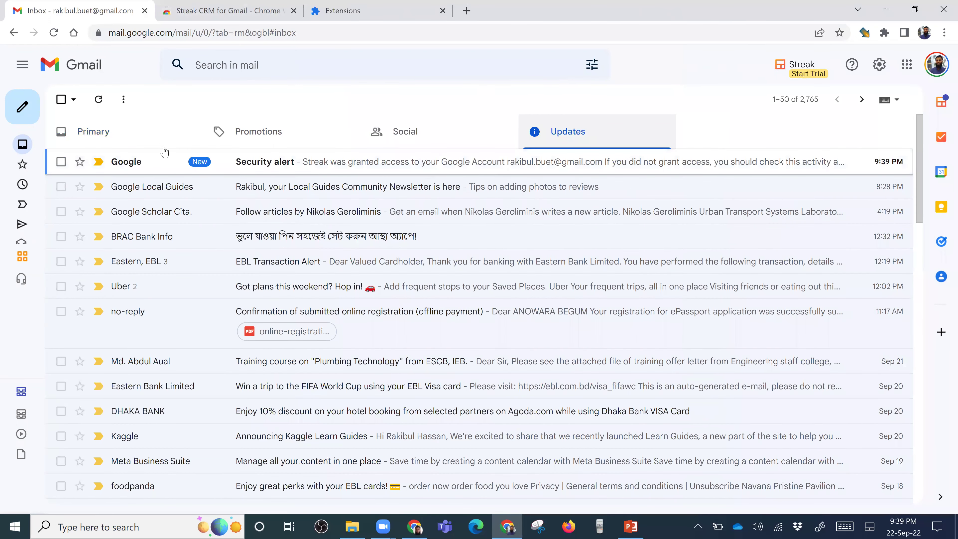
left_click(204, 144)
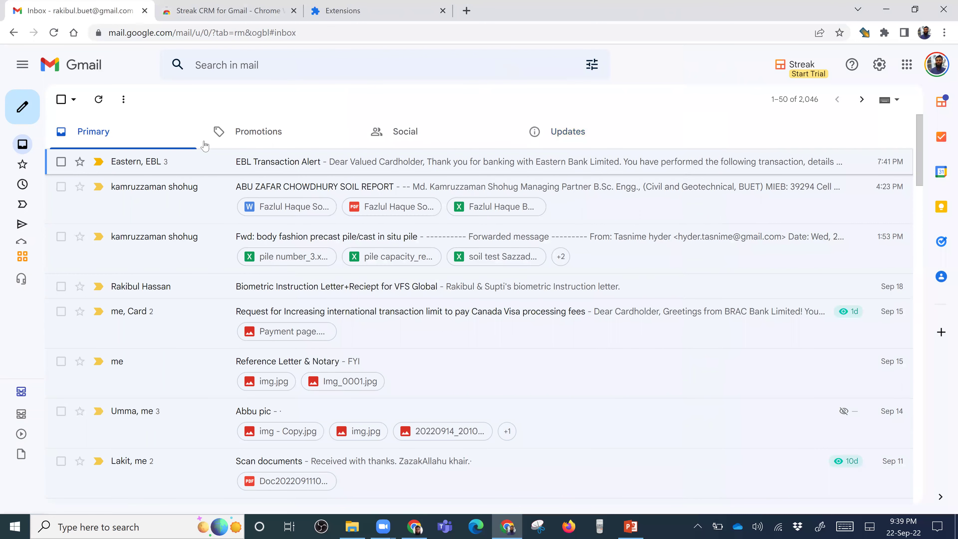
left_click(25, 108)
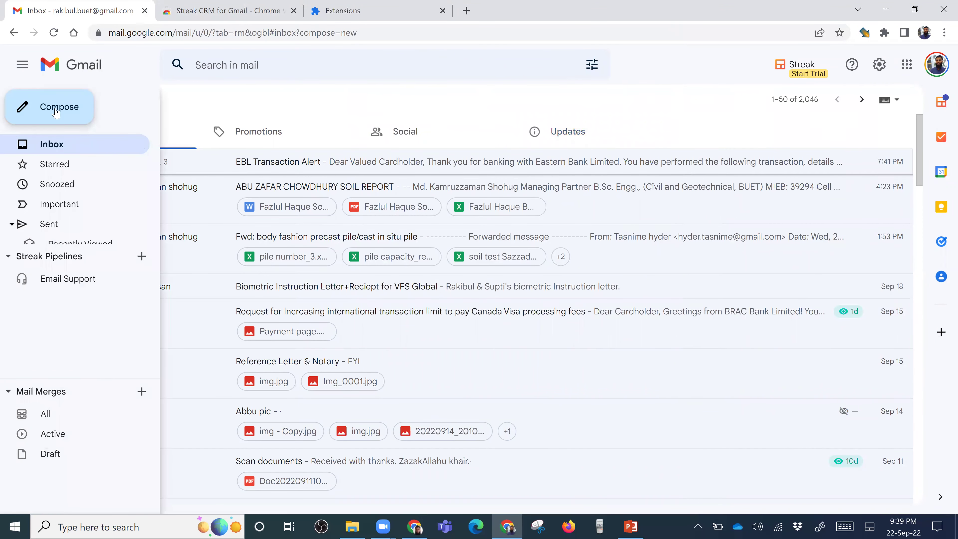
left_click(621, 217)
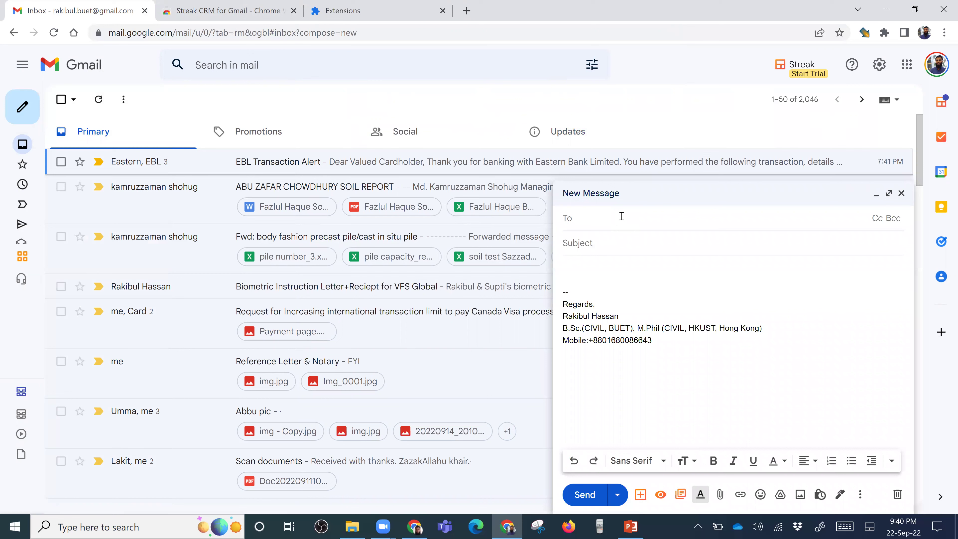
type("raki")
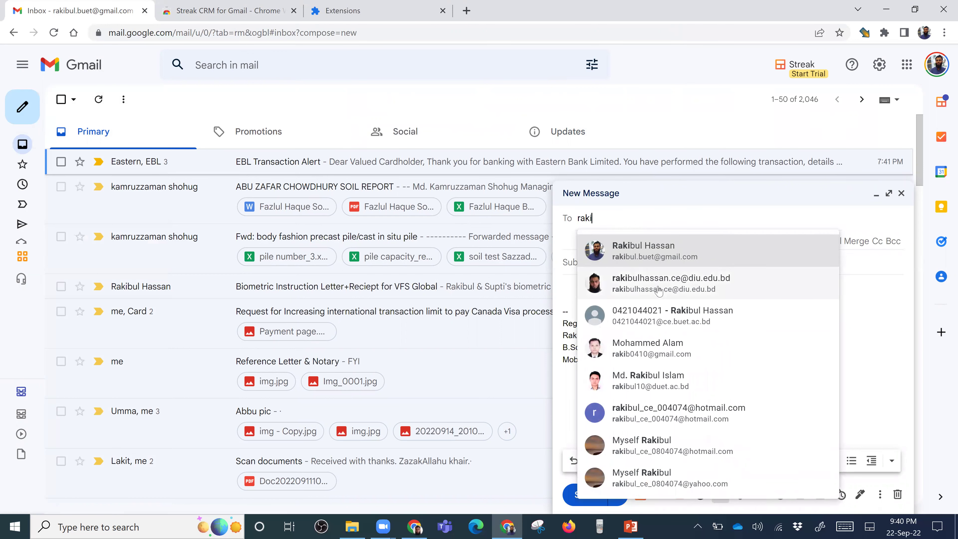
left_click(659, 291)
Step: Enter the subject 'Check for streak gmail tracking' and the body 'check'
left_click(636, 262)
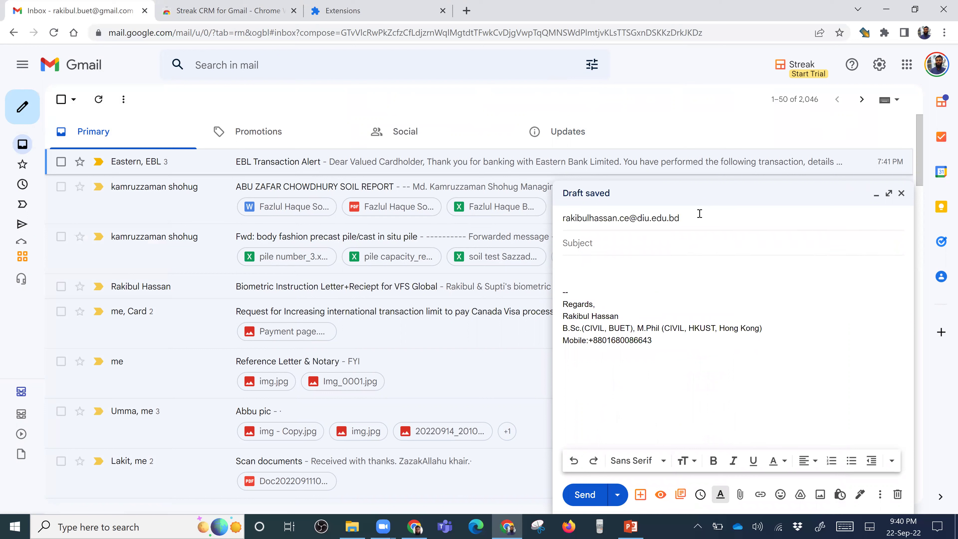
type("Check for")
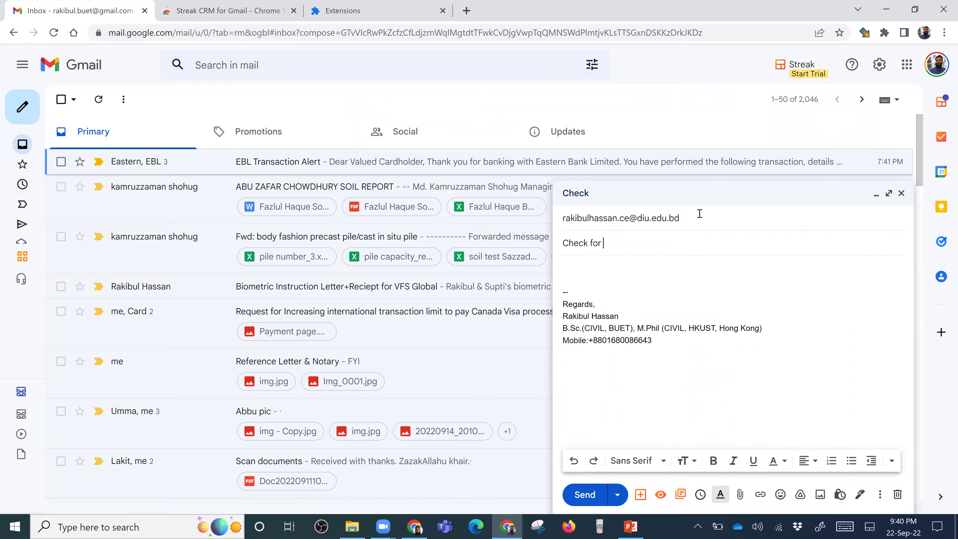
type(" streak gmail tracking")
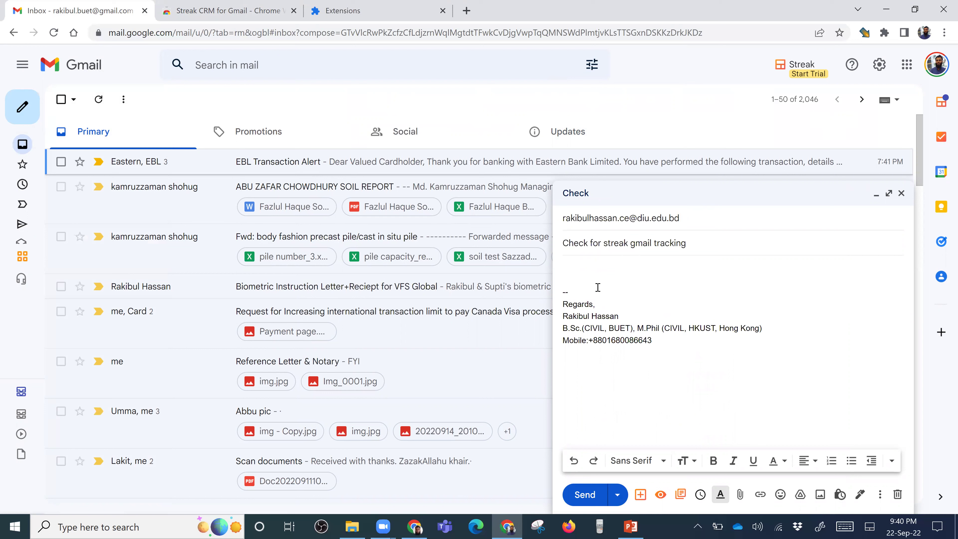
left_click(600, 271)
type("d")
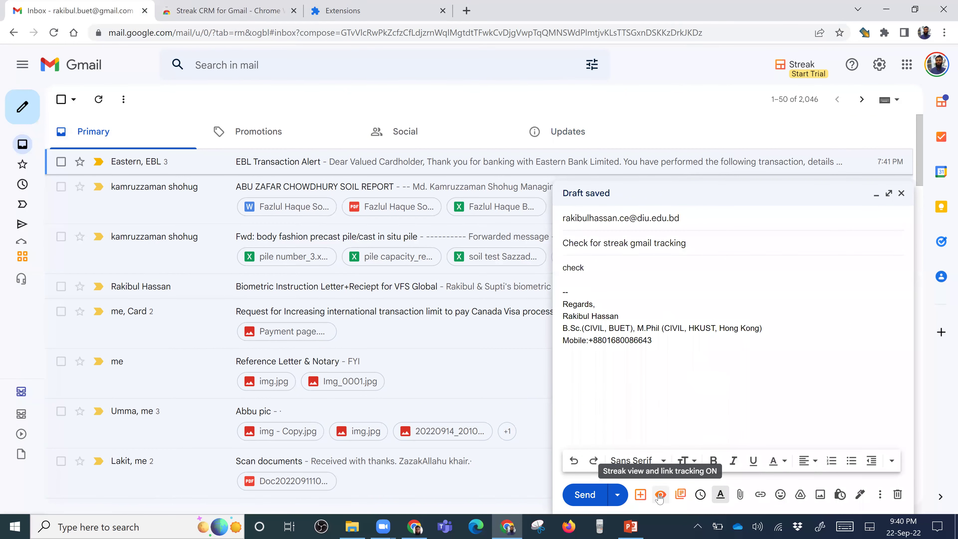
Step: Turn on Streak view tracking, save the draft, and reopen it from Drafts
left_click(659, 497)
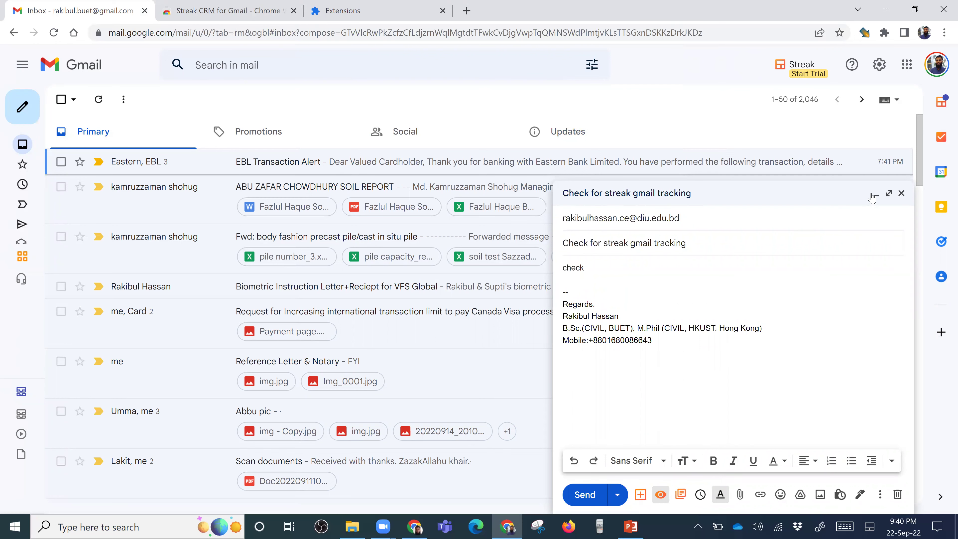
left_click(901, 193)
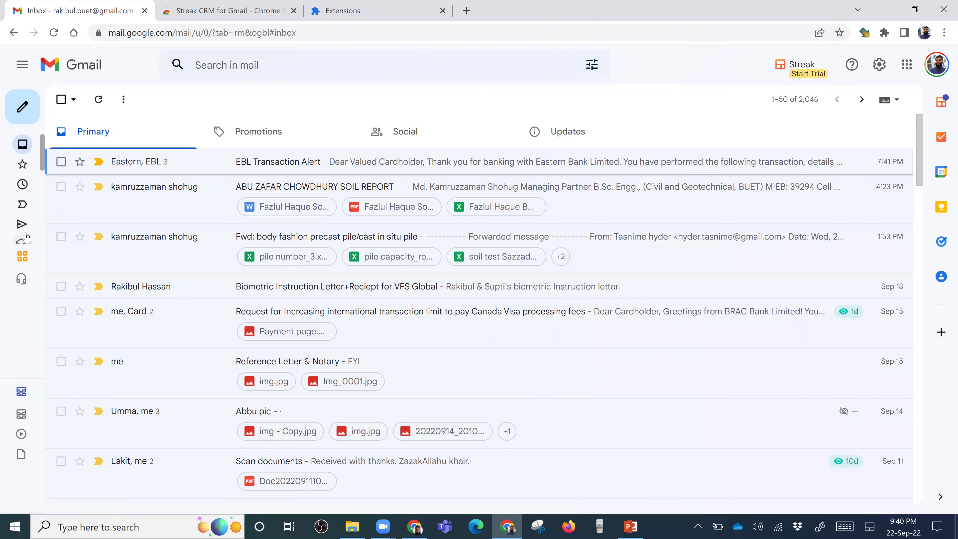
mouse_move(22, 204)
scroll(63, 214, "down", 5)
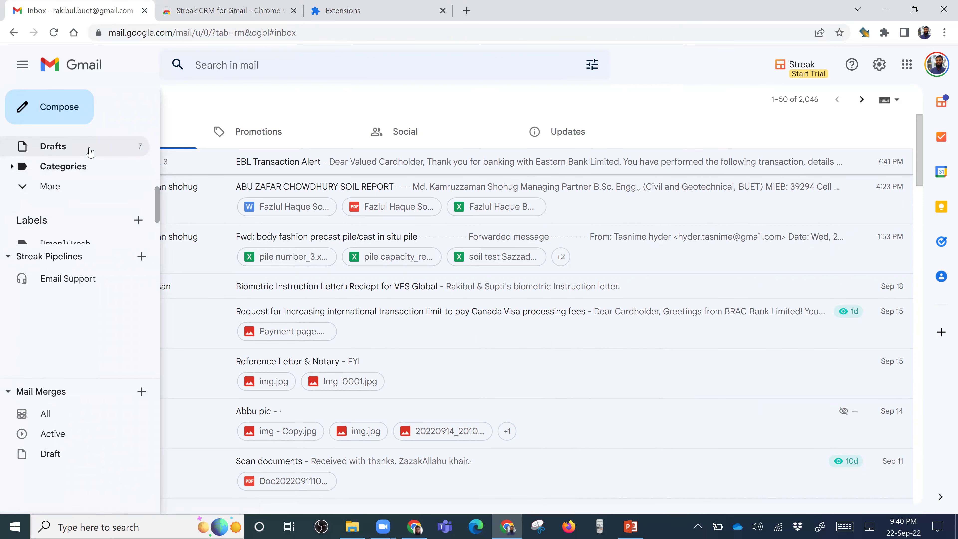
left_click(90, 152)
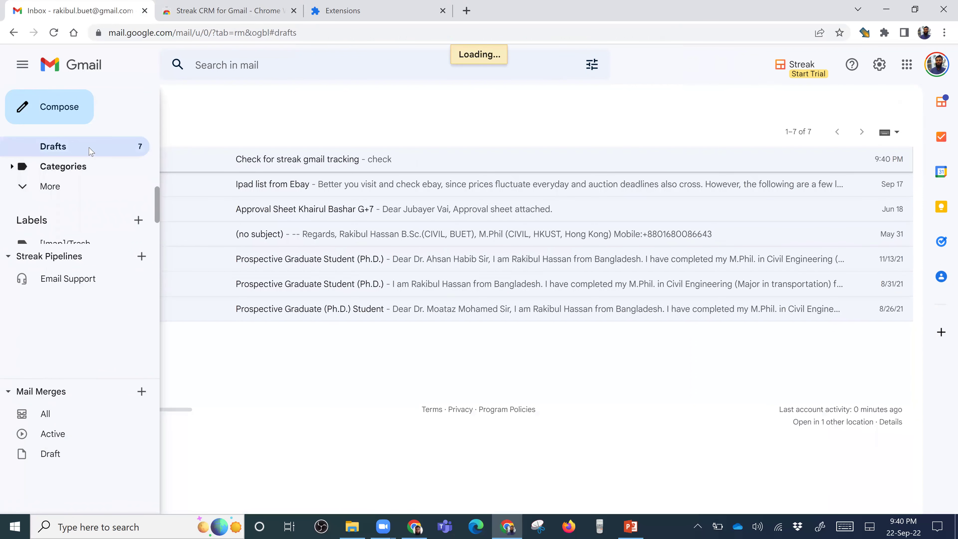
left_click(388, 169)
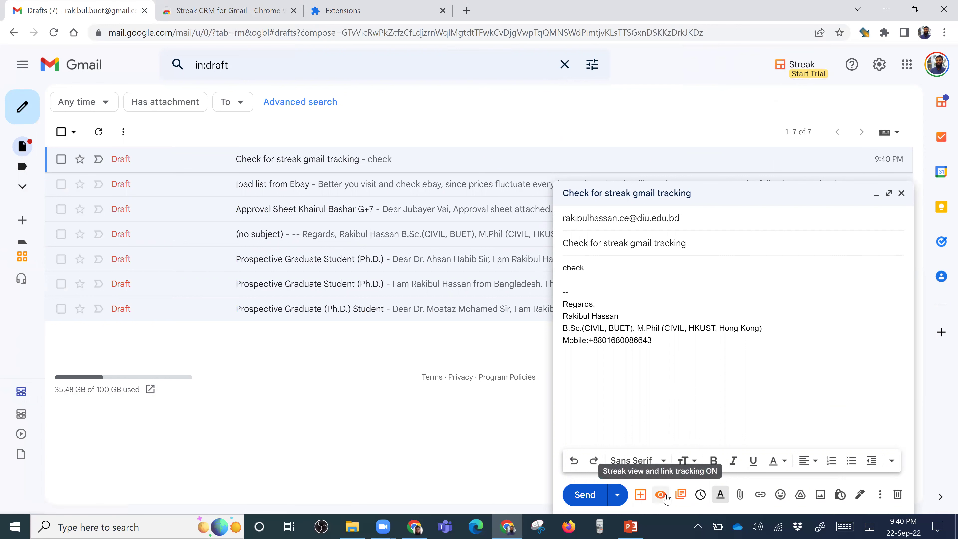
Step: Send the tracked test email, view the sent message, then switch to the recipient's inbox
left_click(648, 352)
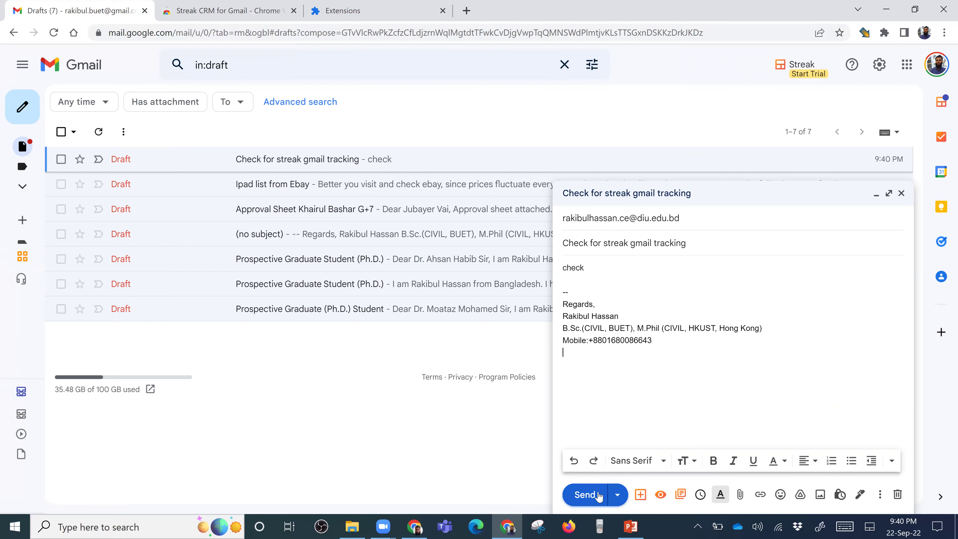
left_click(586, 494)
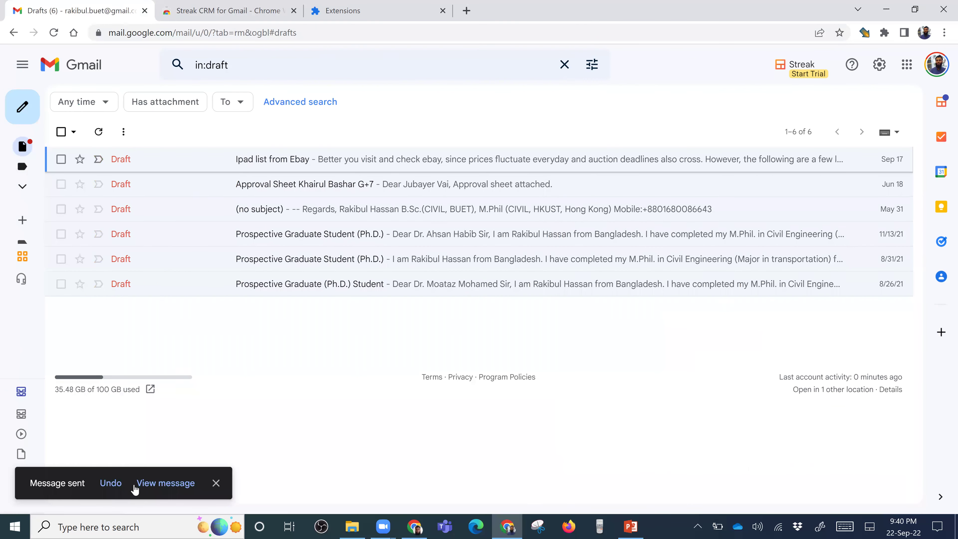
left_click(174, 482)
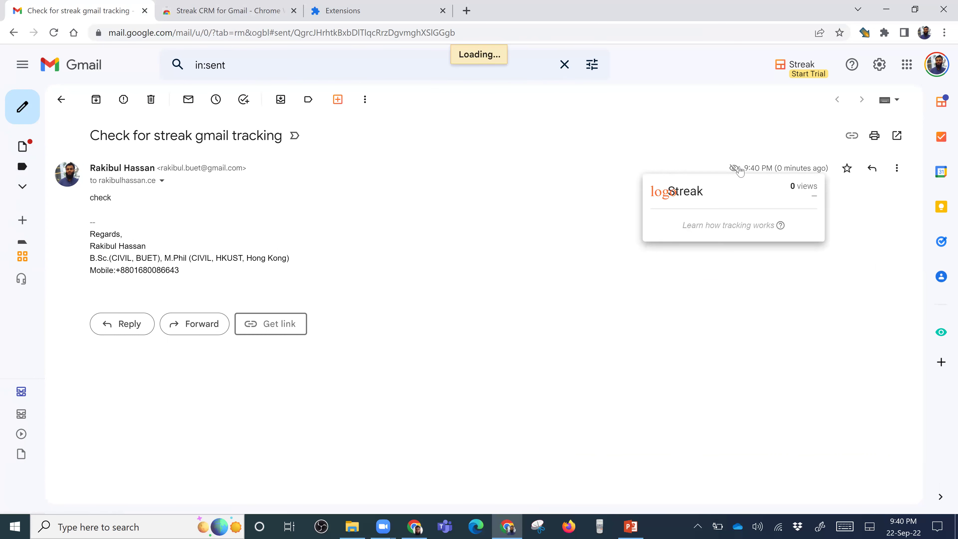
mouse_move(732, 170)
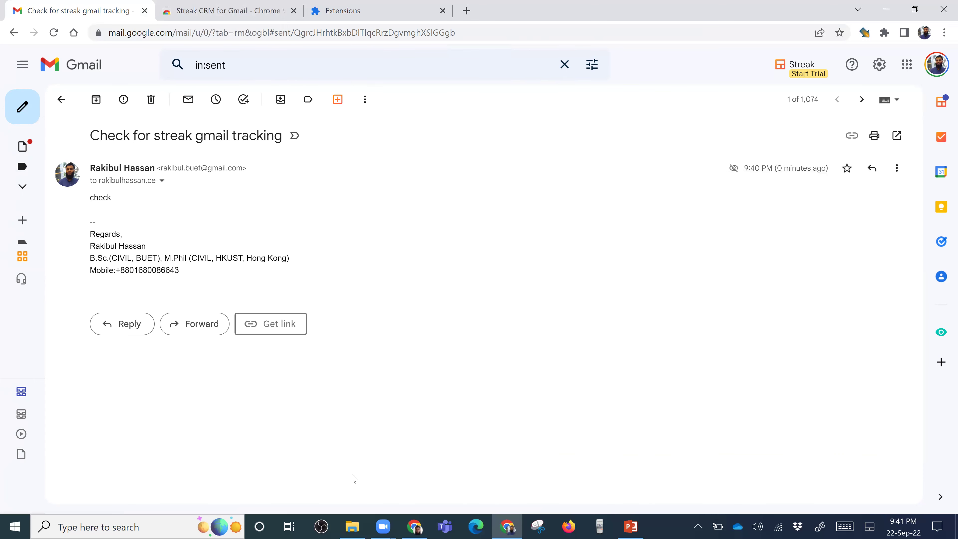
left_click(415, 526)
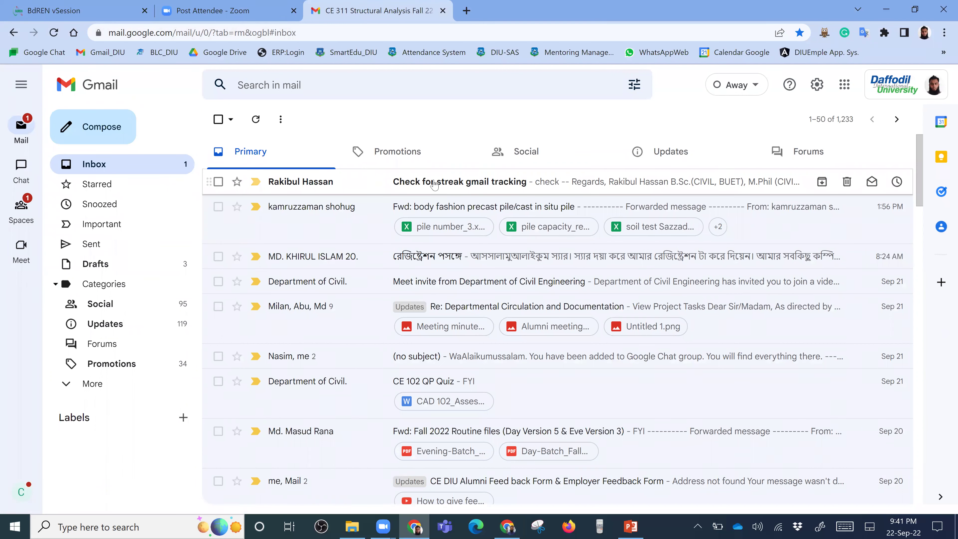
Step: Open the 'Check for streak gmail tracking' email in the recipient's inbox
left_click(452, 192)
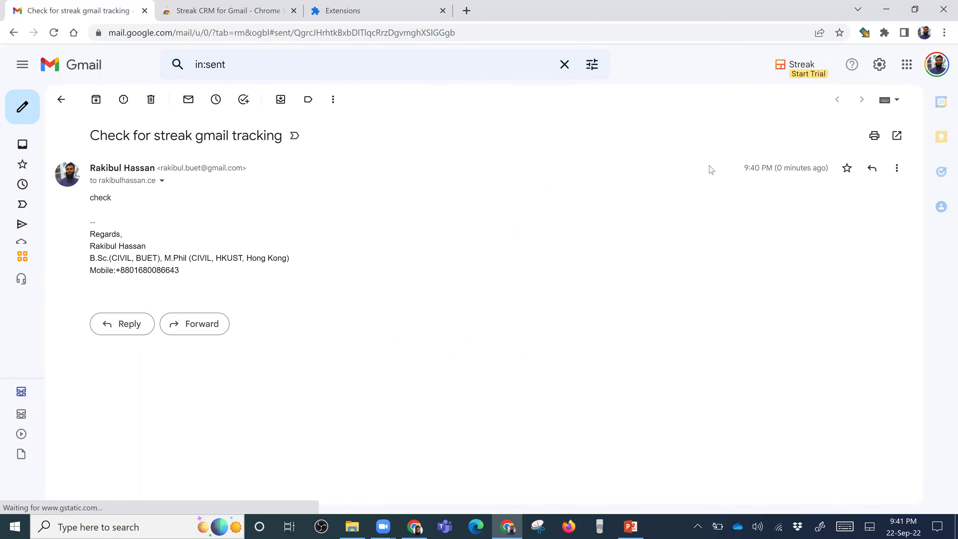
Step: Open Streak's tracking details showing 1 view, then return to PowerPoint's title slide
mouse_move(736, 173)
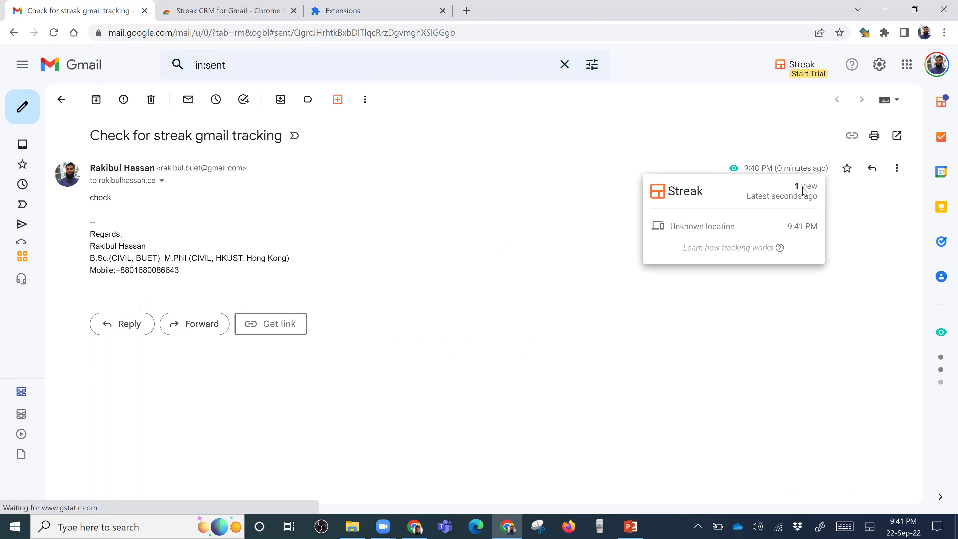
left_click(941, 332)
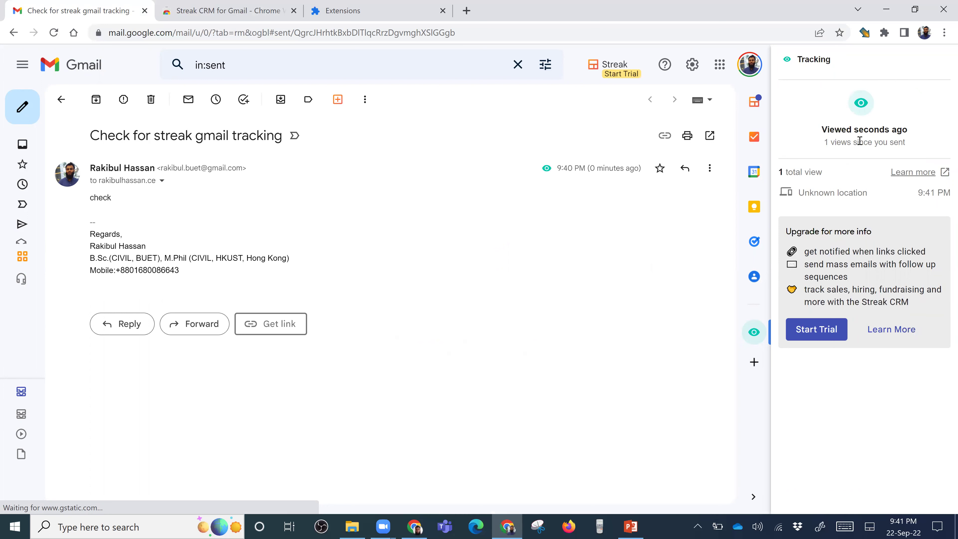
left_click_drag(857, 128, 904, 131)
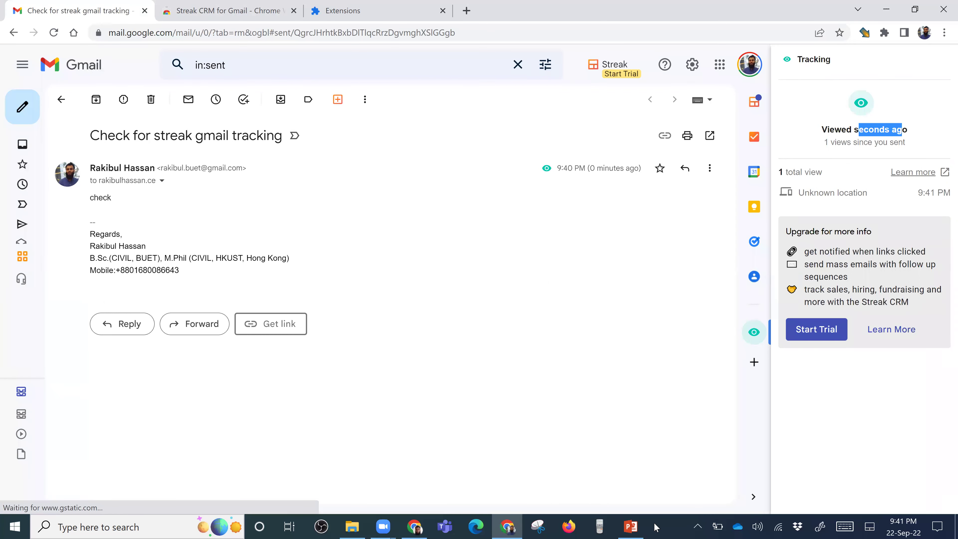
left_click(631, 527)
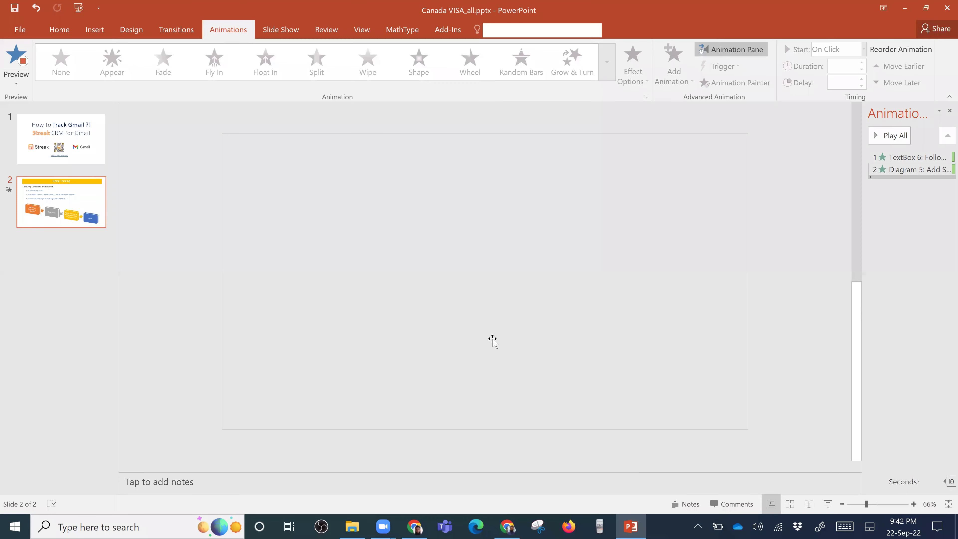
left_click(92, 162)
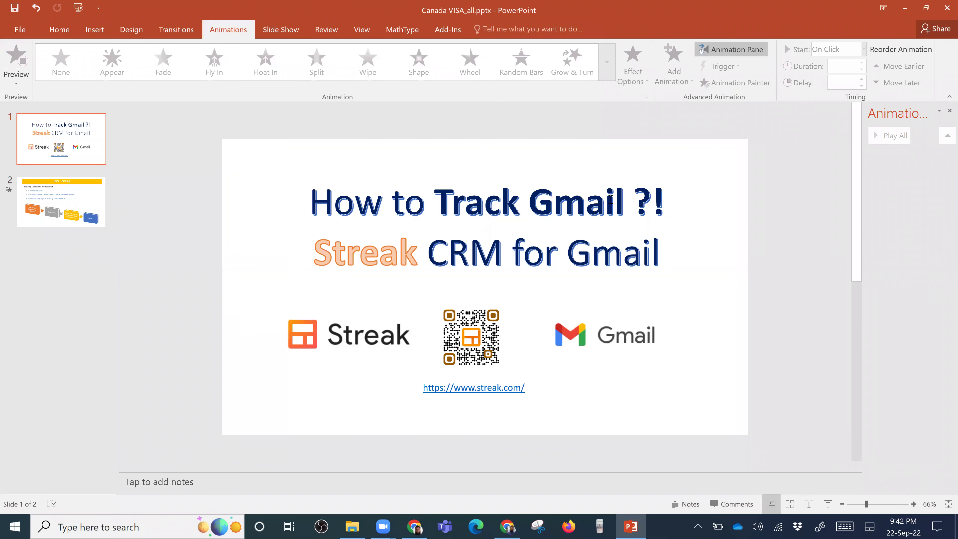